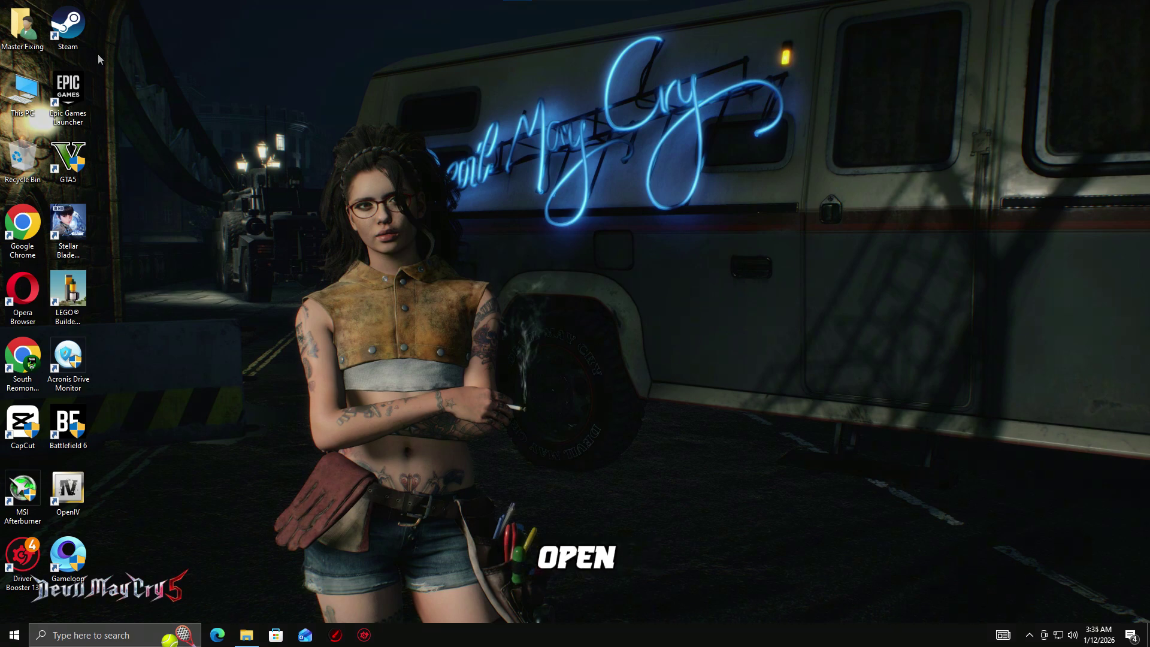
- Open the Installed Files properties of Stellar Blade™ Demo from the Steam library
{"action": "double_click", "coordinate": [78, 33]}
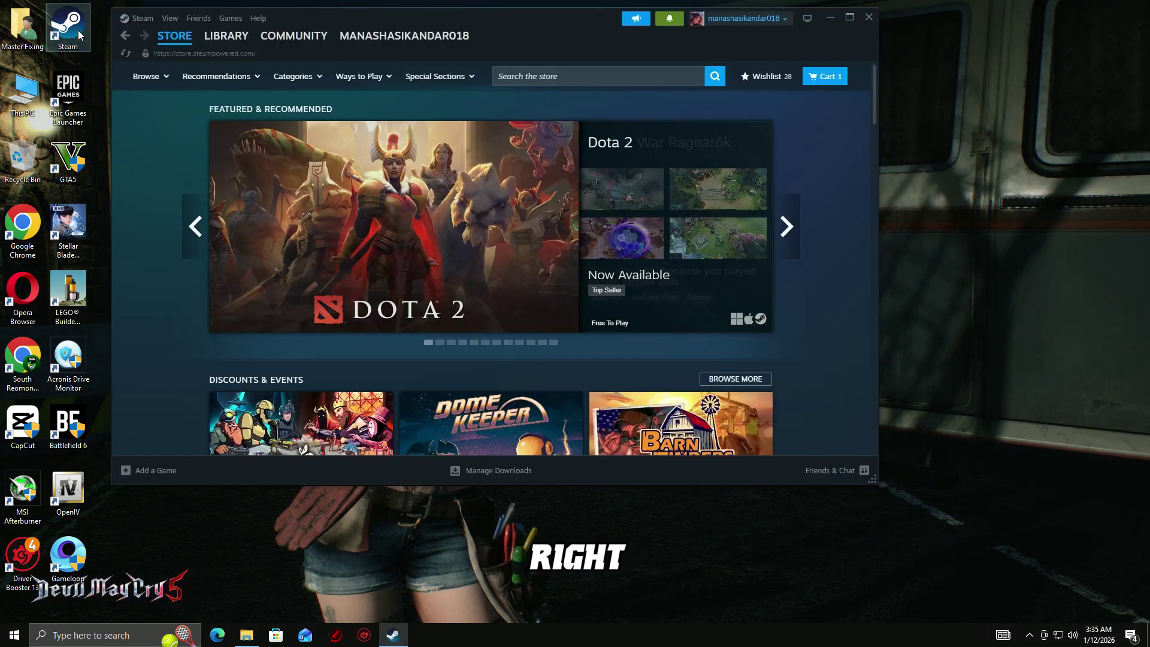
{"action": "left_click", "coordinate": [225, 36]}
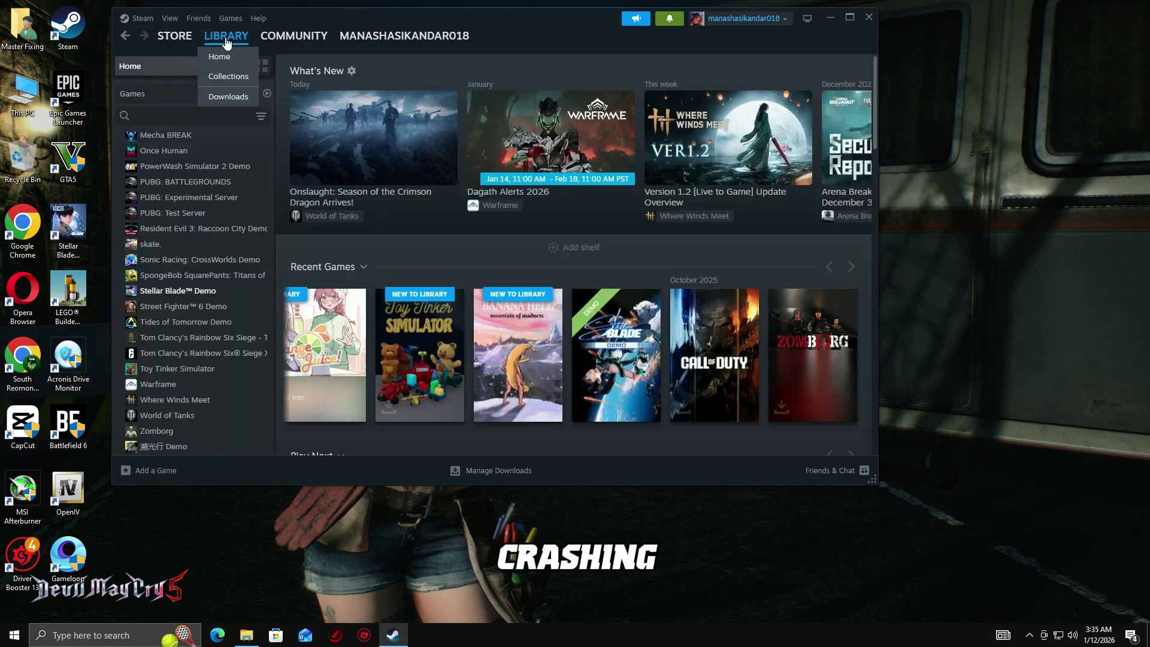
{"action": "right_click", "coordinate": [167, 290]}
{"action": "left_click", "coordinate": [196, 379]}
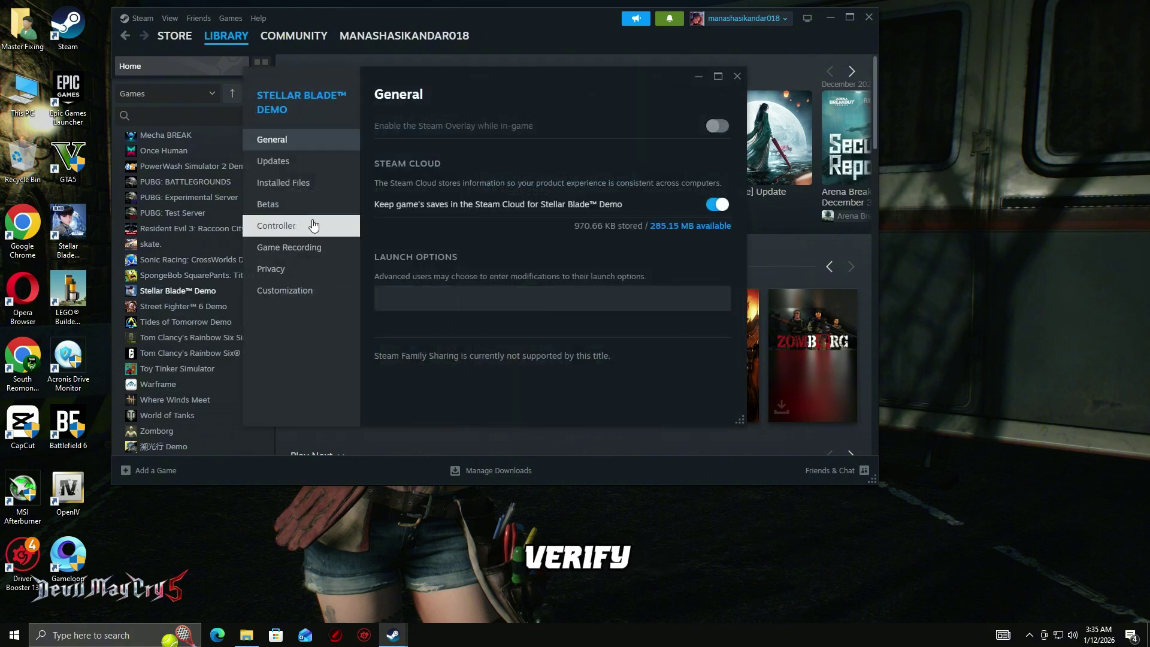
{"action": "left_click", "coordinate": [282, 183]}
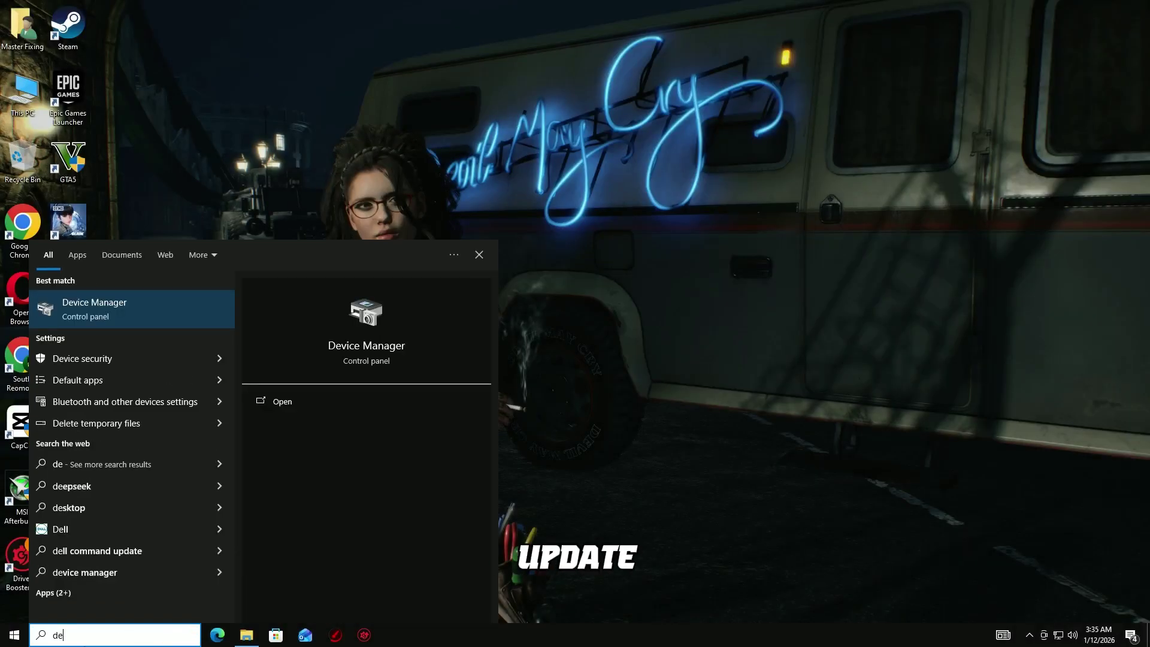
{"action": "type", "text": "vice"}
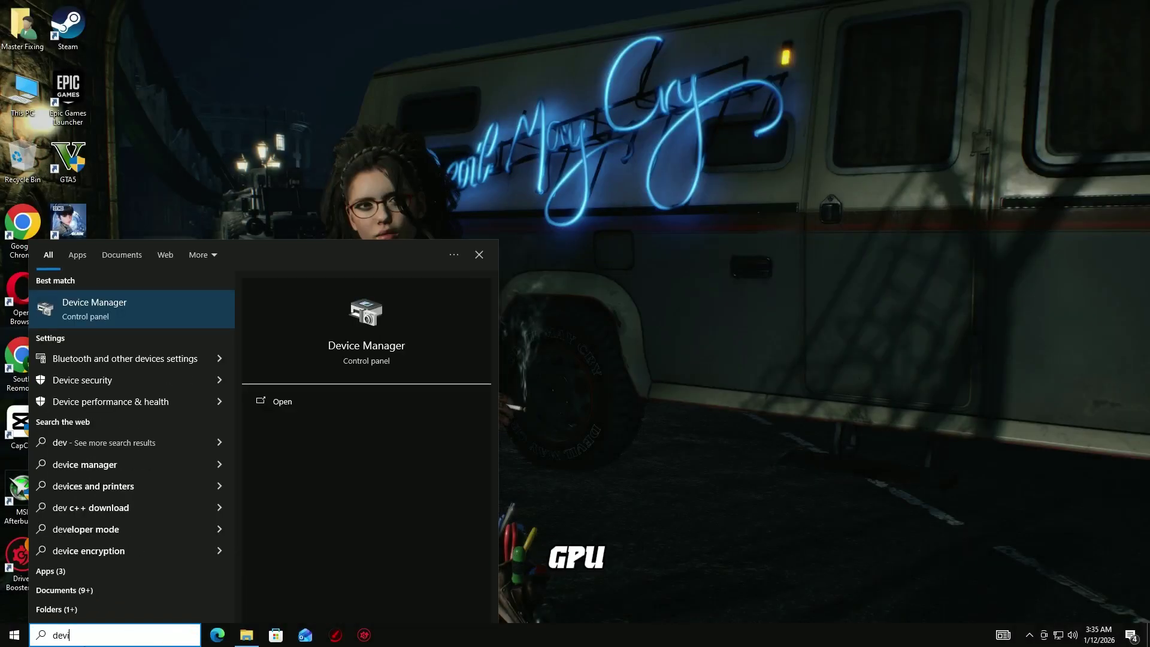
- Reach Update driver for the Radeon (TM) RX 470 Series under Display adapters in Device Manager
{"action": "left_click", "coordinate": [135, 313]}
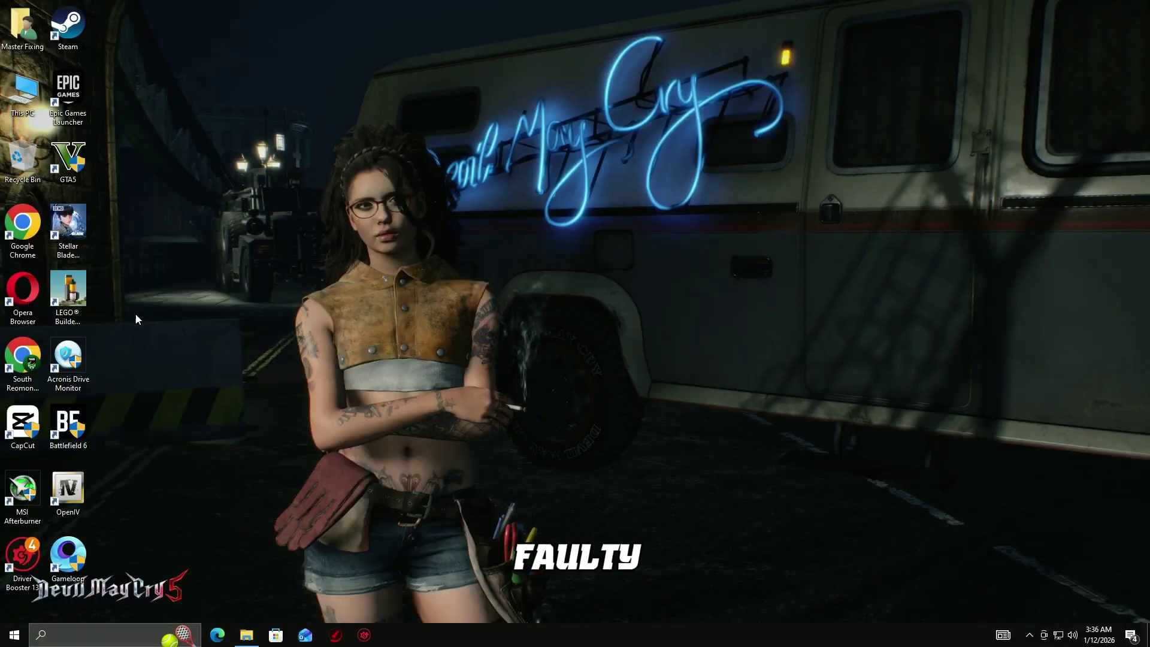
{"action": "double_click", "coordinate": [111, 125]}
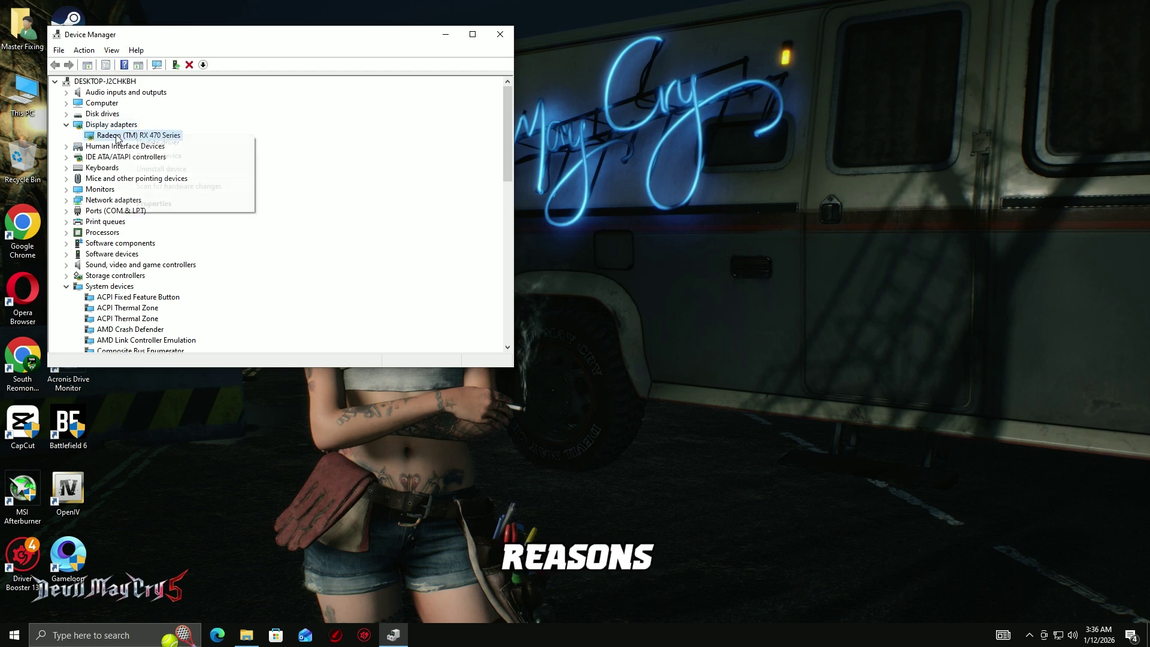
{"action": "right_click", "coordinate": [119, 134]}
{"action": "left_click", "coordinate": [148, 142]}
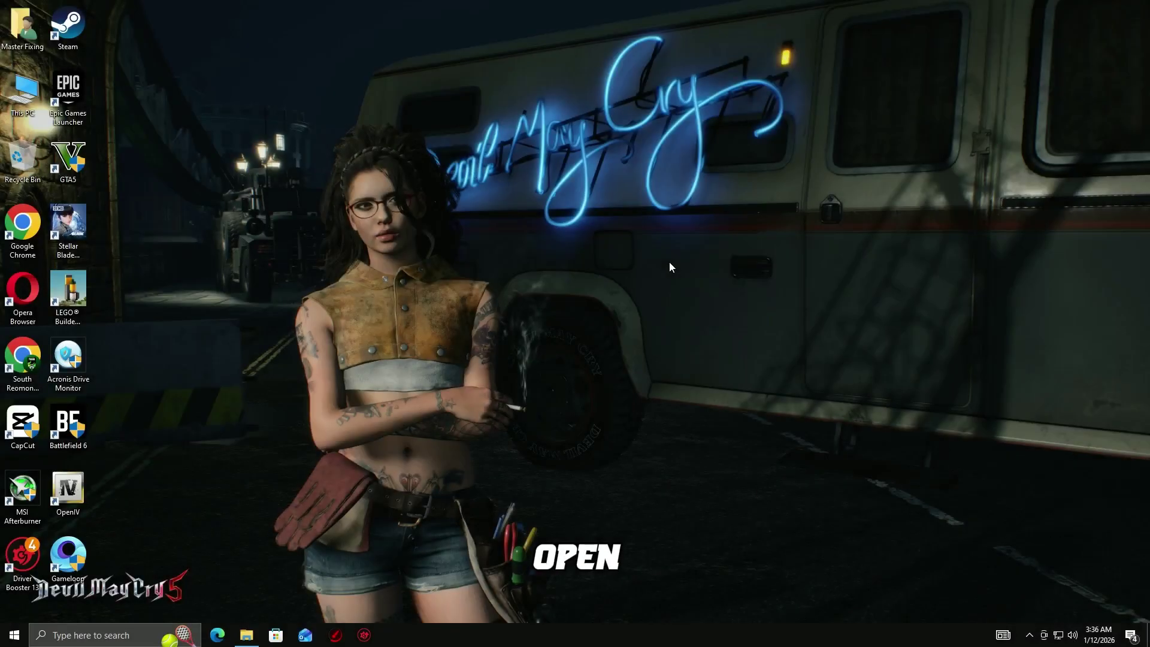
{"action": "right_click", "coordinate": [669, 261]}
- Check for updates in AMD Adrenalin's System settings, confirming driver 25.8.1 is current
{"action": "left_click", "coordinate": [695, 271]}
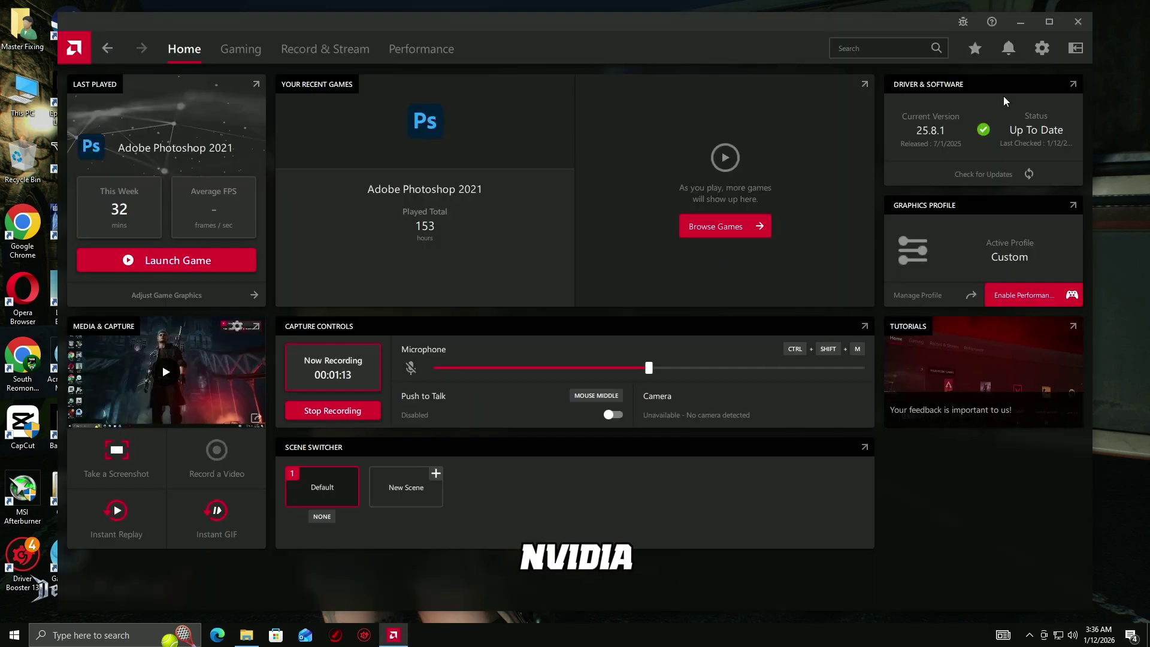
{"action": "left_click", "coordinate": [1041, 49]}
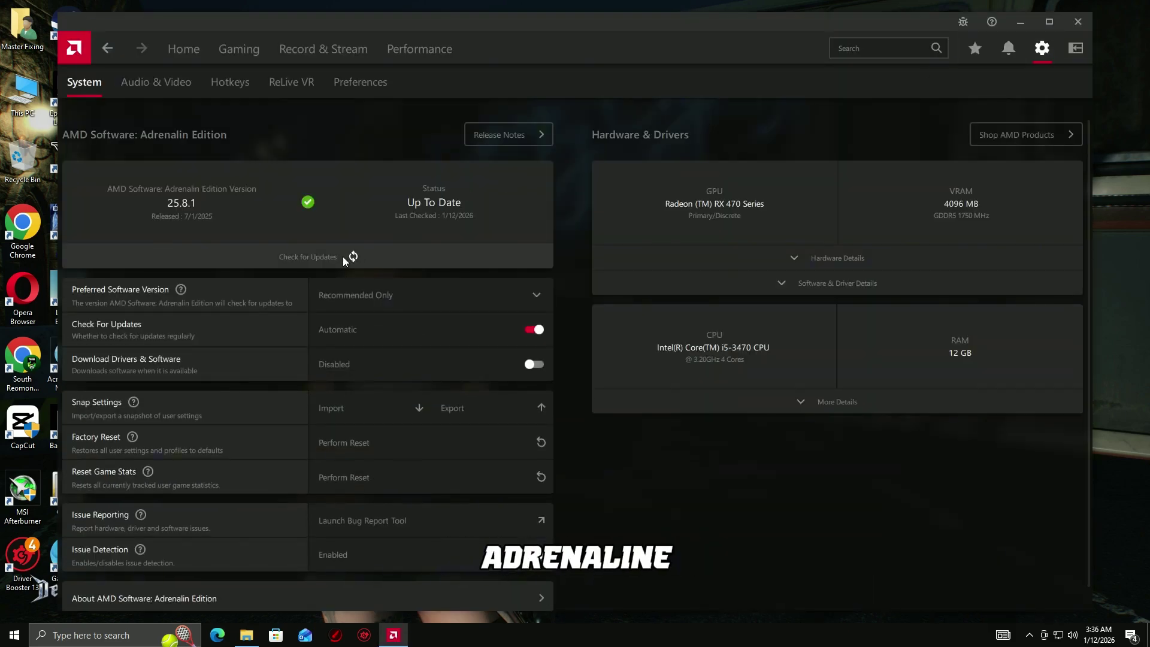
{"action": "left_click", "coordinate": [342, 256]}
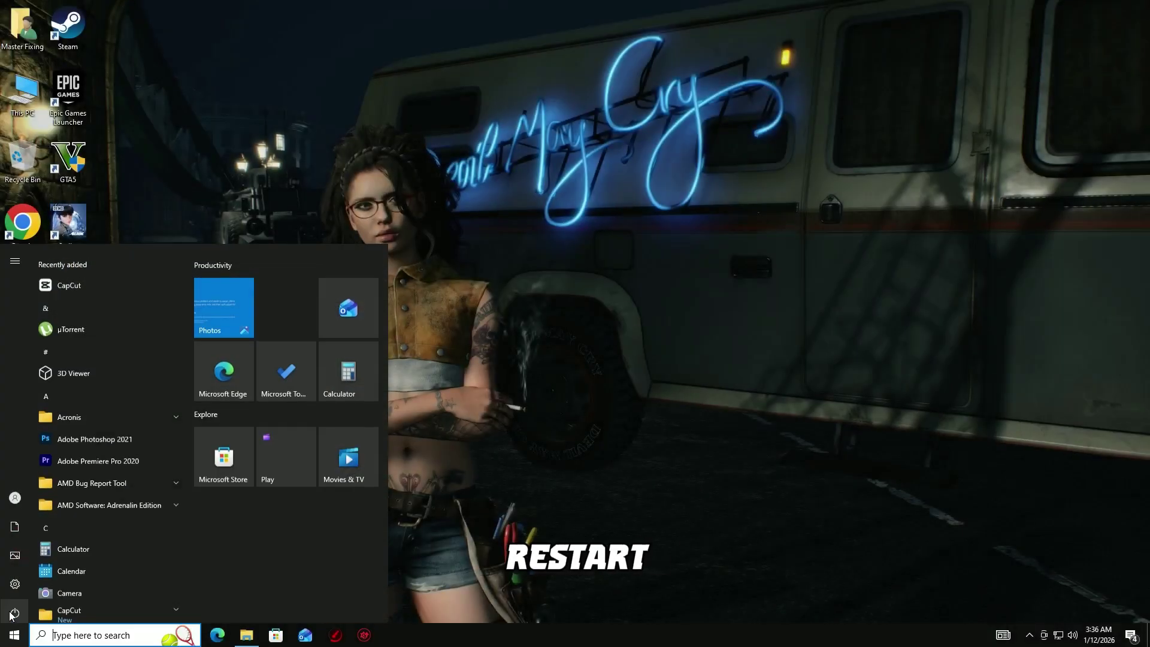
{"action": "left_click", "coordinate": [15, 609]}
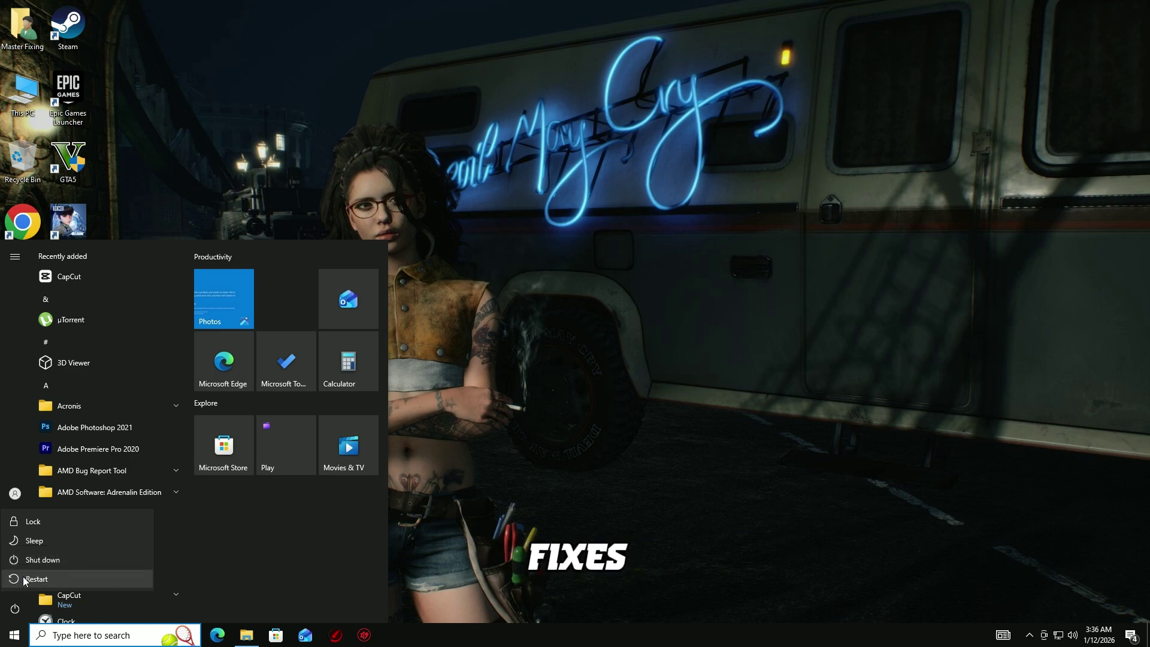
- Choose Restart from the Windows power options to reboot the PC
{"action": "left_click", "coordinate": [25, 580]}
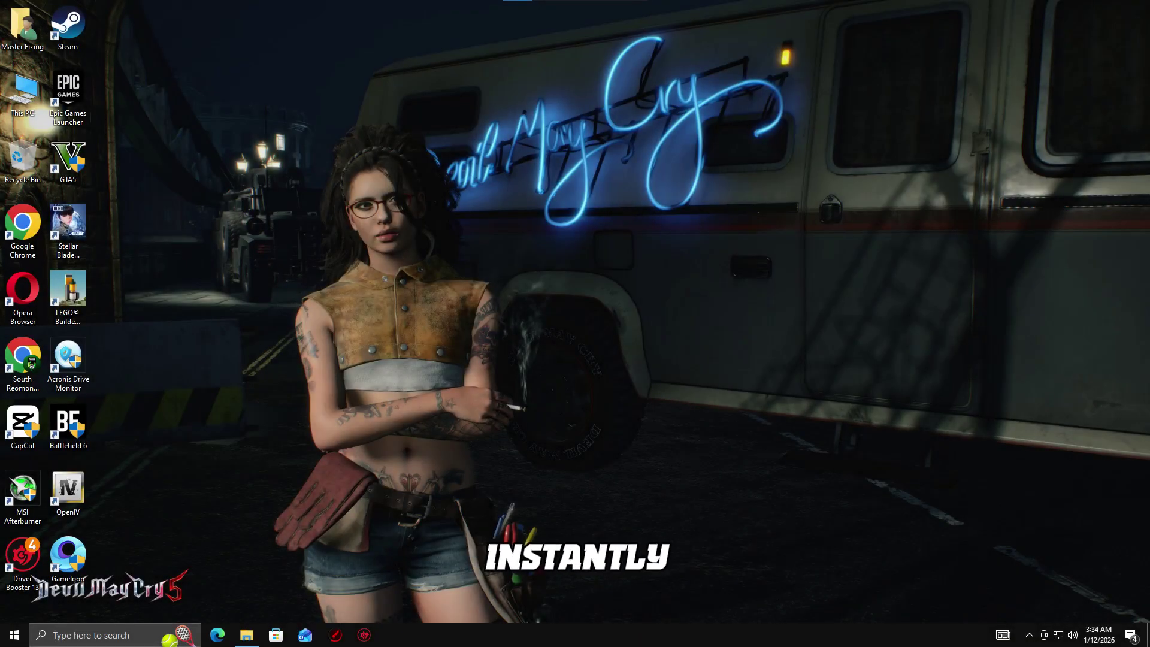